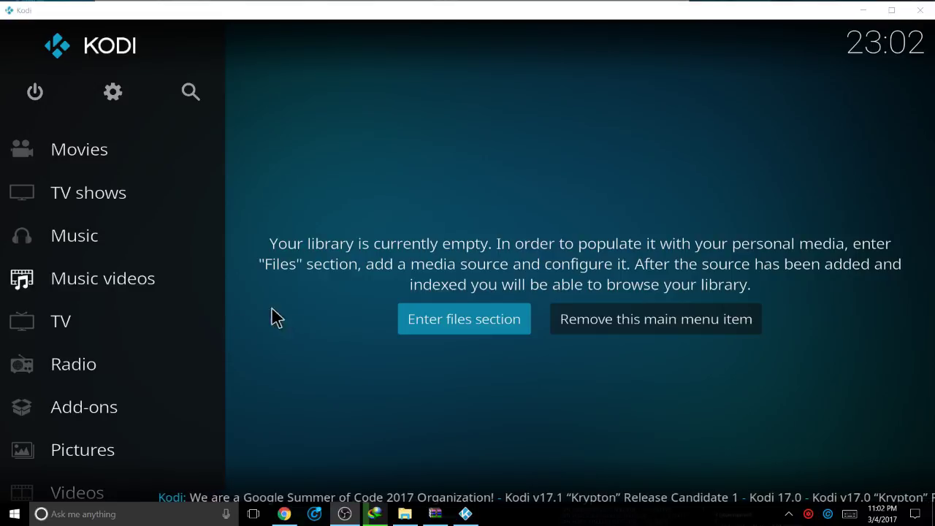
# Allow the installation of add-ons from unknown sources in the system settings, accept the warning, and return to the System page.
pyautogui.click(110, 94)
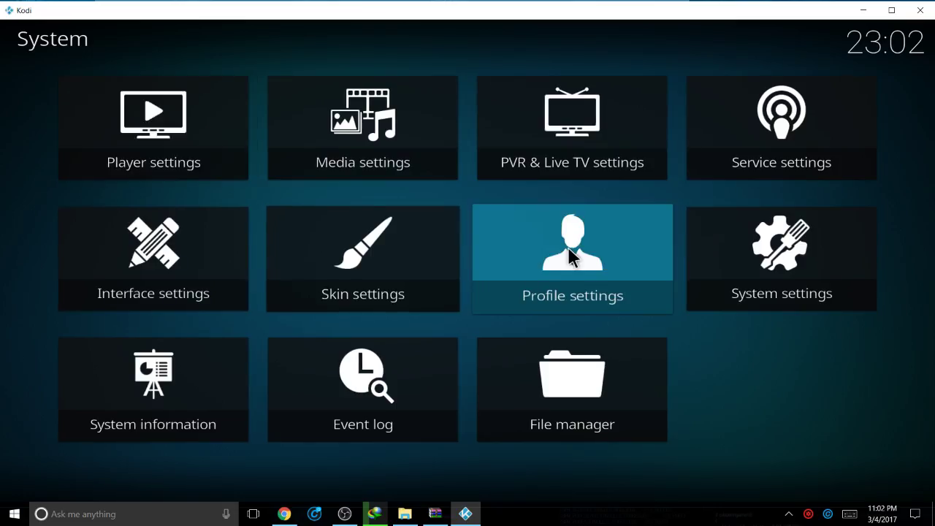
pyautogui.click(738, 269)
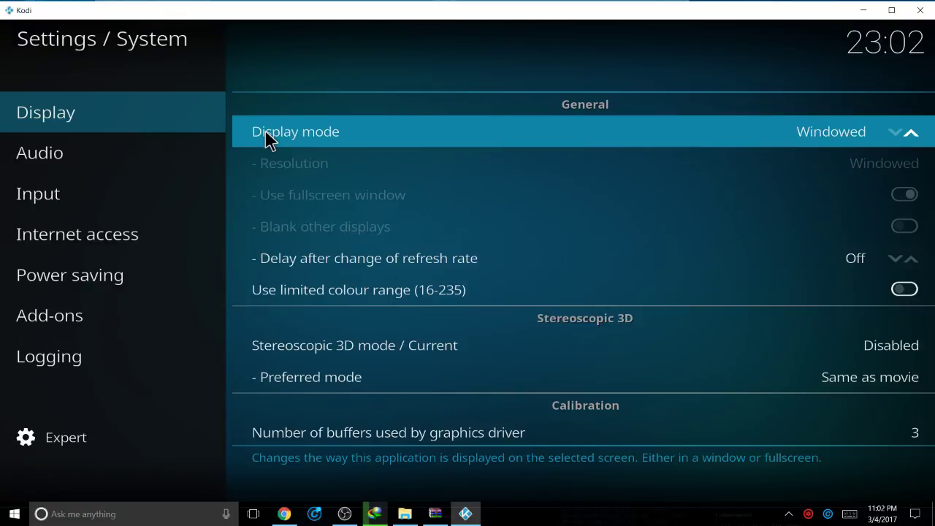
pyautogui.moveTo(72, 297)
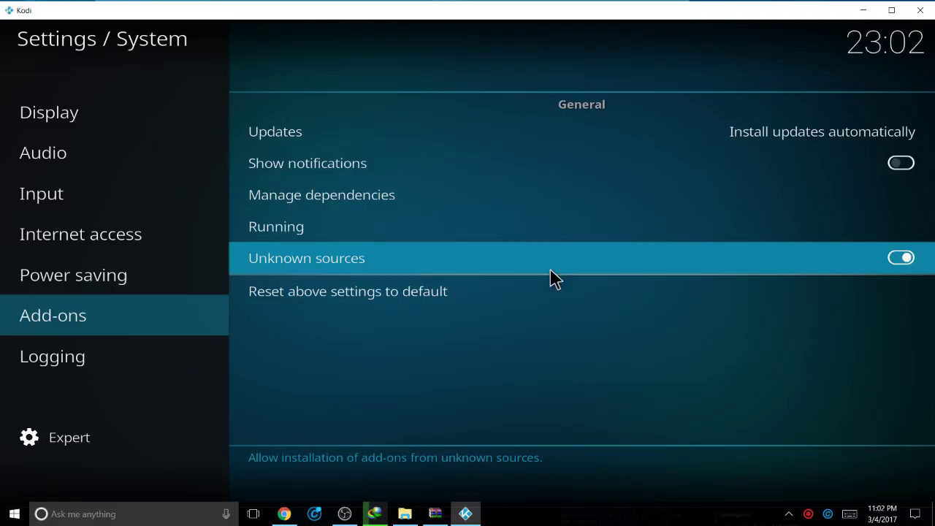
pyautogui.click(888, 263)
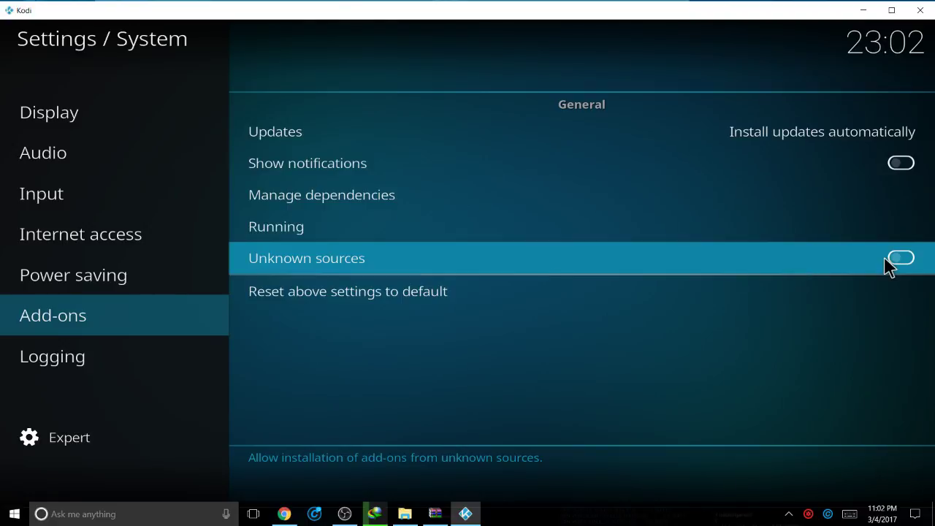
pyautogui.click(891, 262)
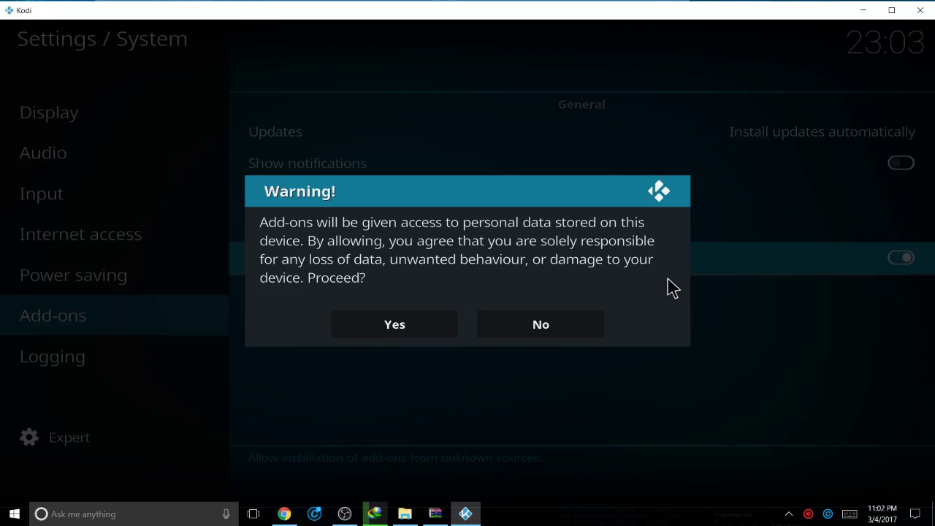
pyautogui.click(394, 324)
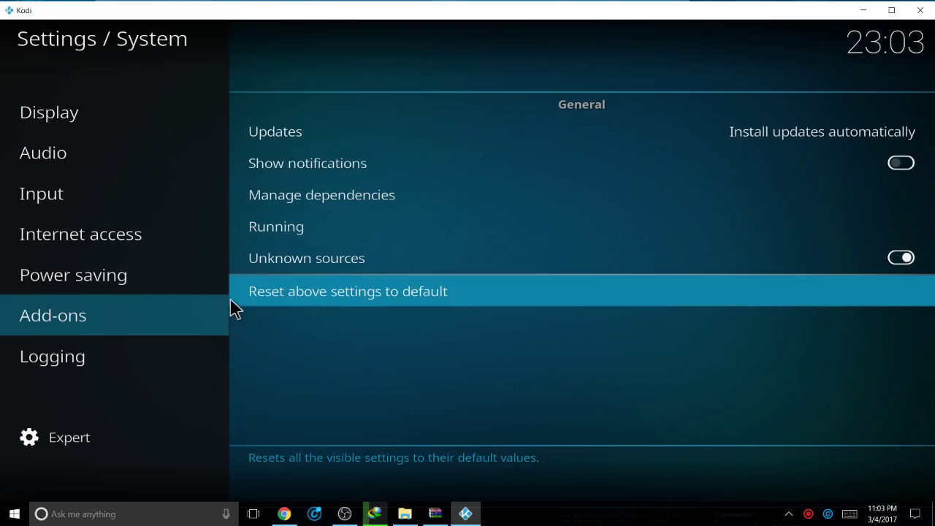
pyautogui.rightClick(186, 301)
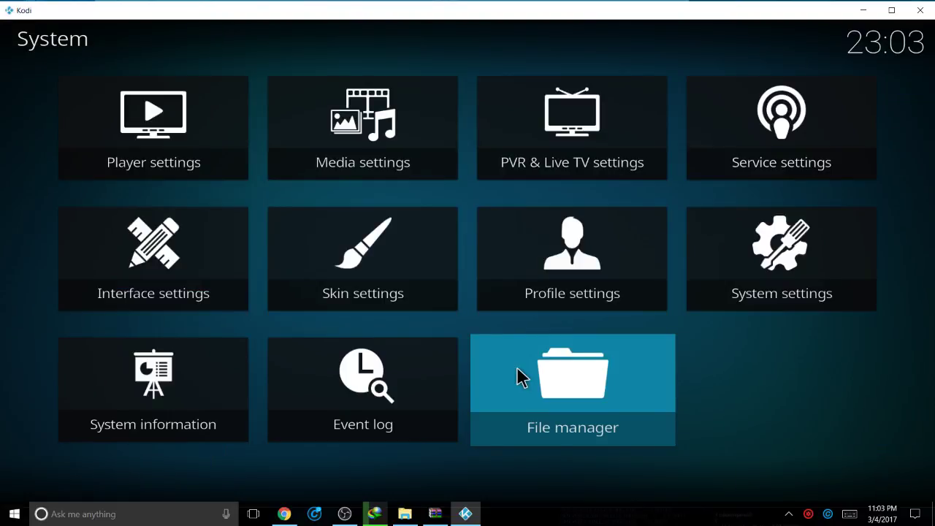
pyautogui.click(520, 377)
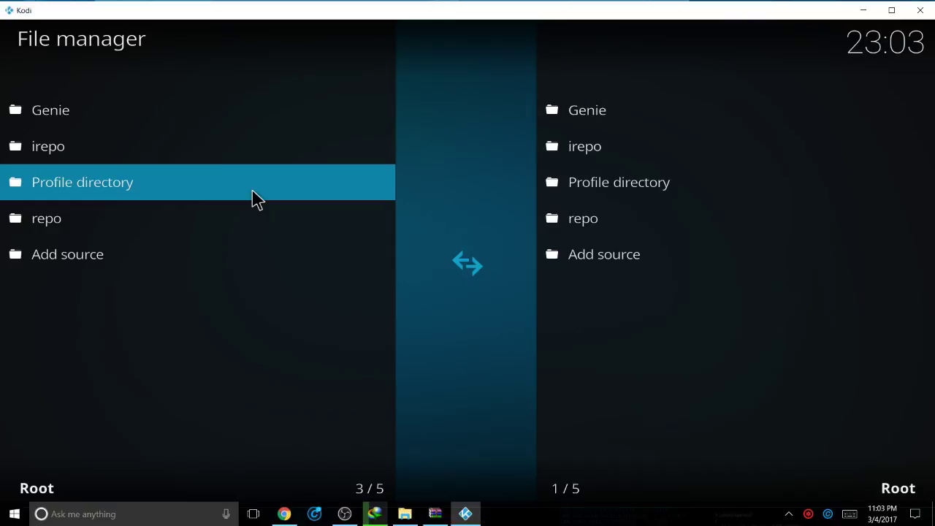
pyautogui.click(360, 265)
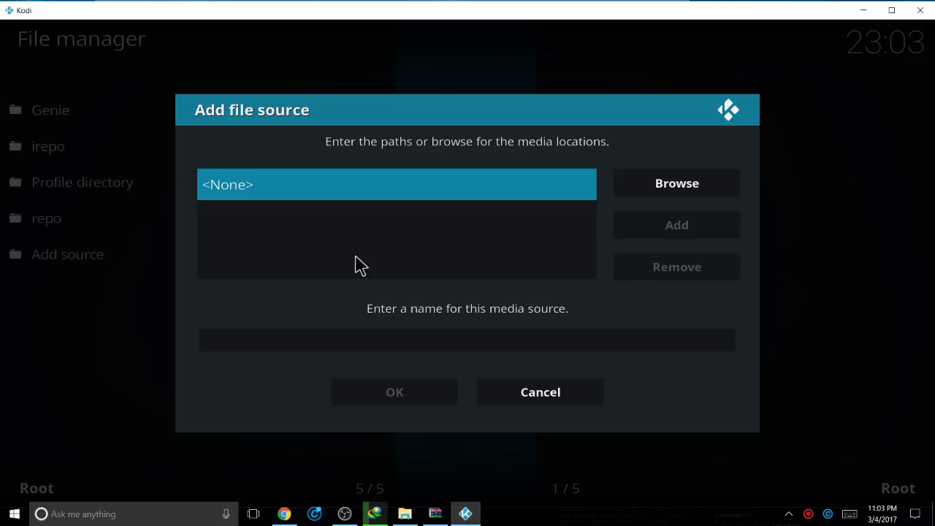
pyautogui.click(378, 196)
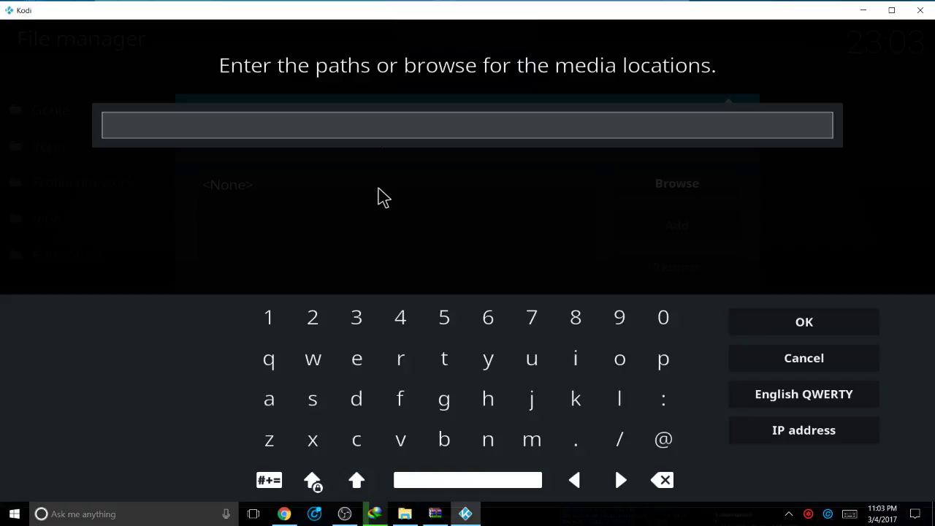
pyautogui.write('http://')
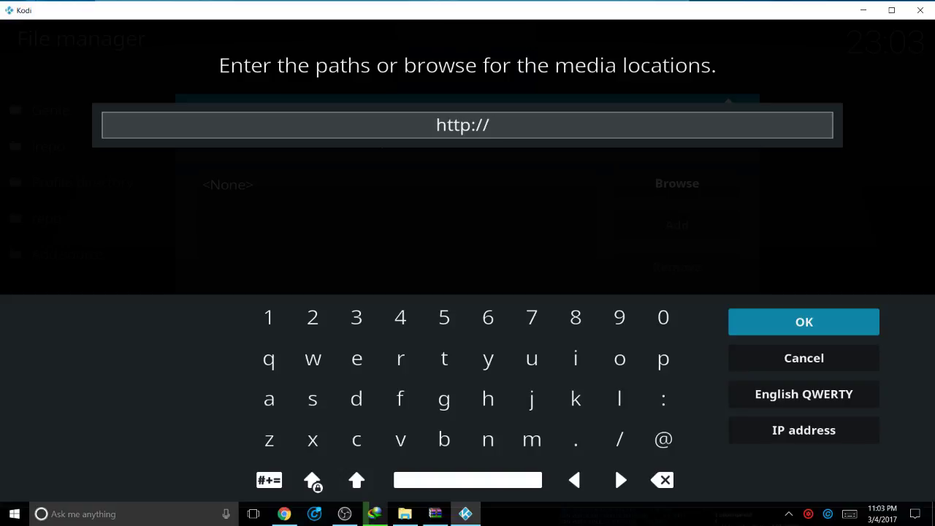
pyautogui.write('i4repo')
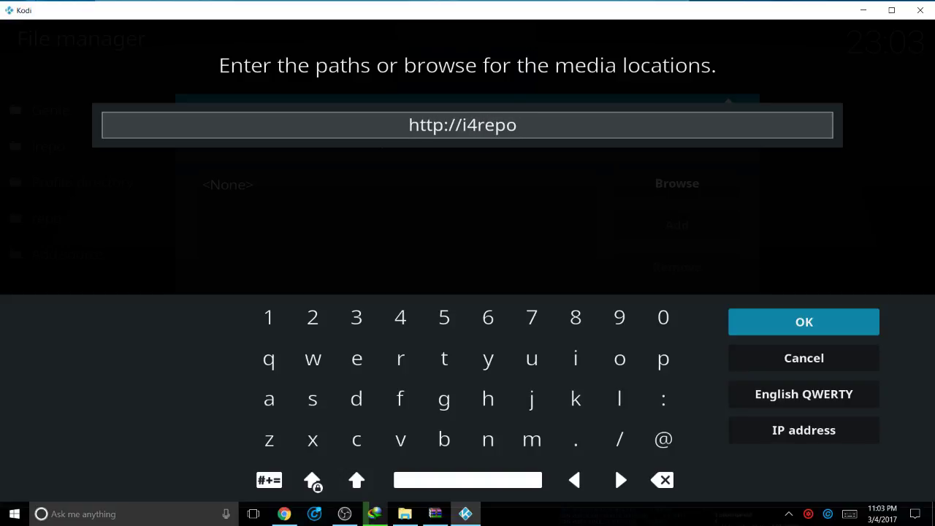
pyautogui.press('BackSpace')
pyautogui.press('BackSpace')
pyautogui.press('BackSpace')
pyautogui.press('BackSpace')
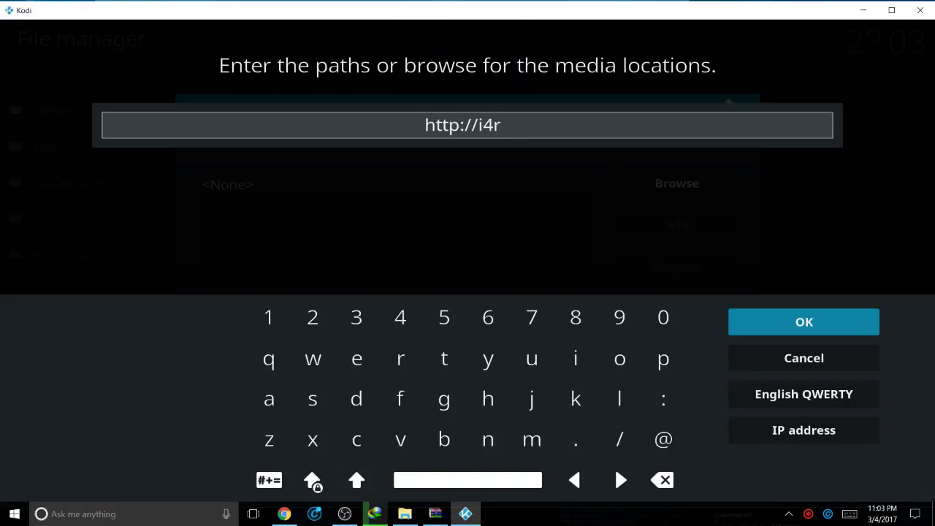
pyautogui.write('arepo')
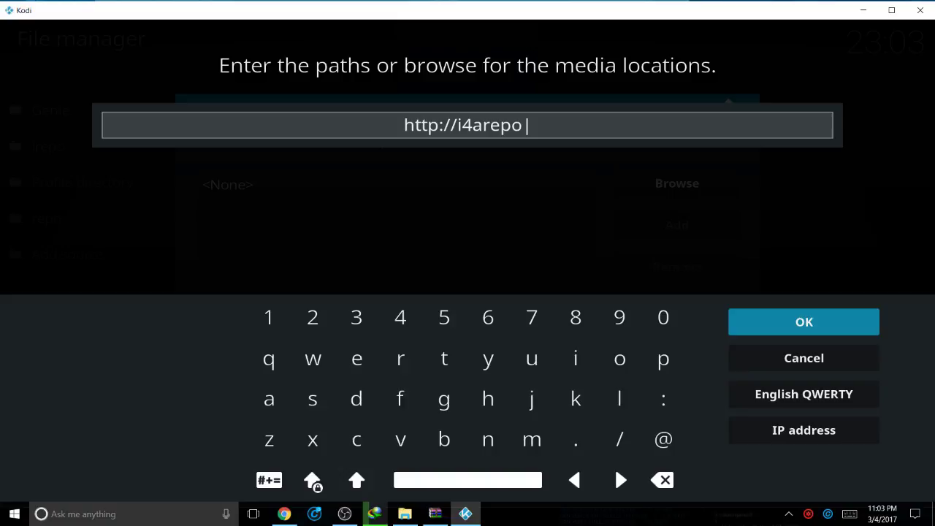
pyautogui.write('.com')
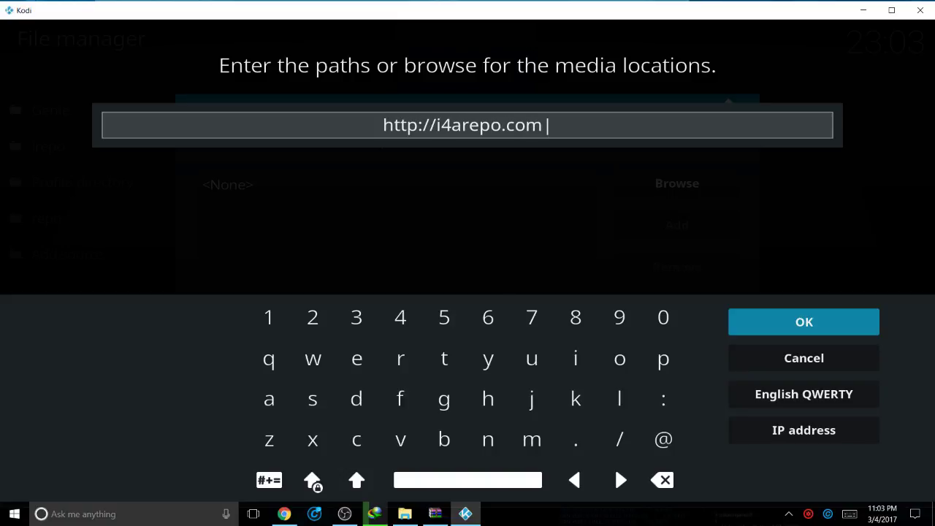
pyautogui.write('xa')
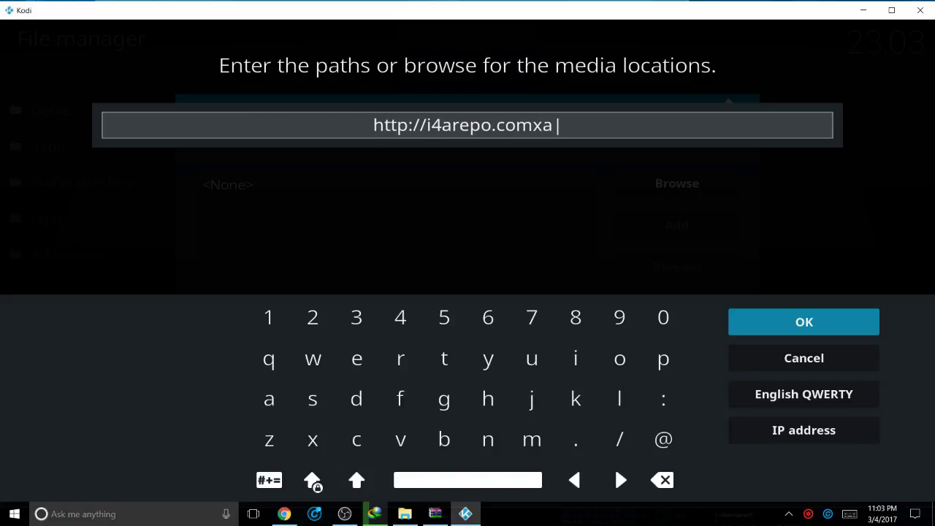
pyautogui.write('.com')
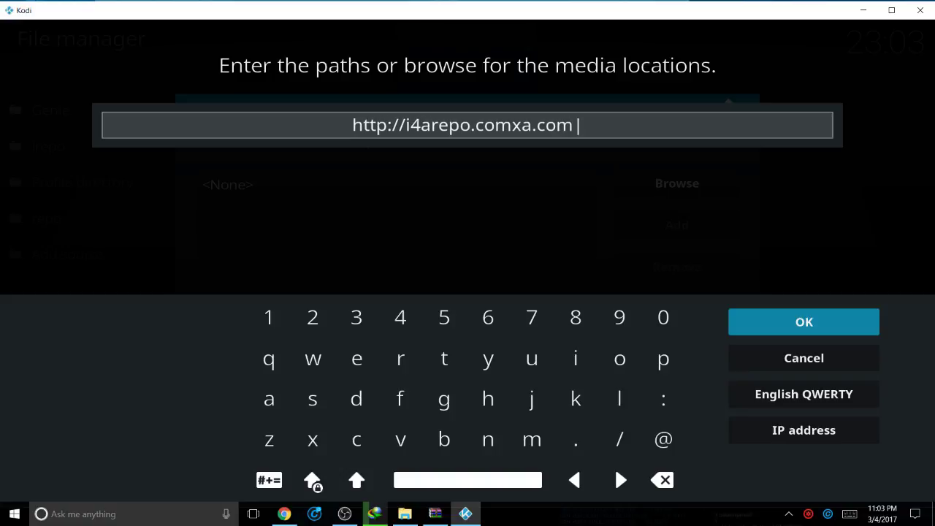
pyautogui.write('/')
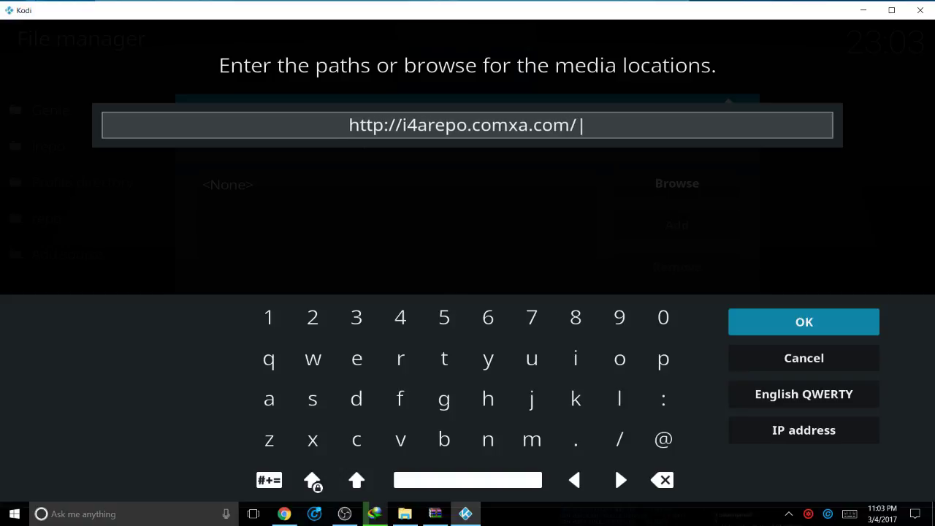
pyautogui.write('irepo')
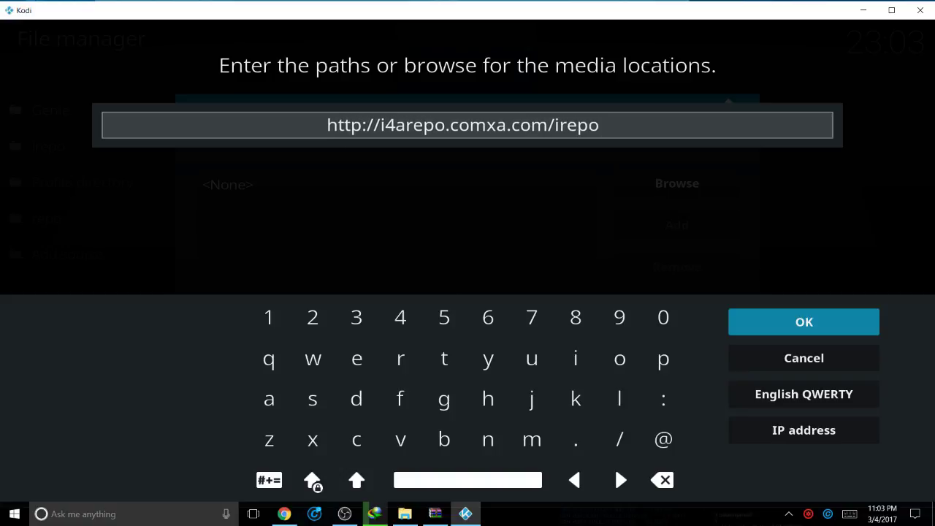
pyautogui.write('/')
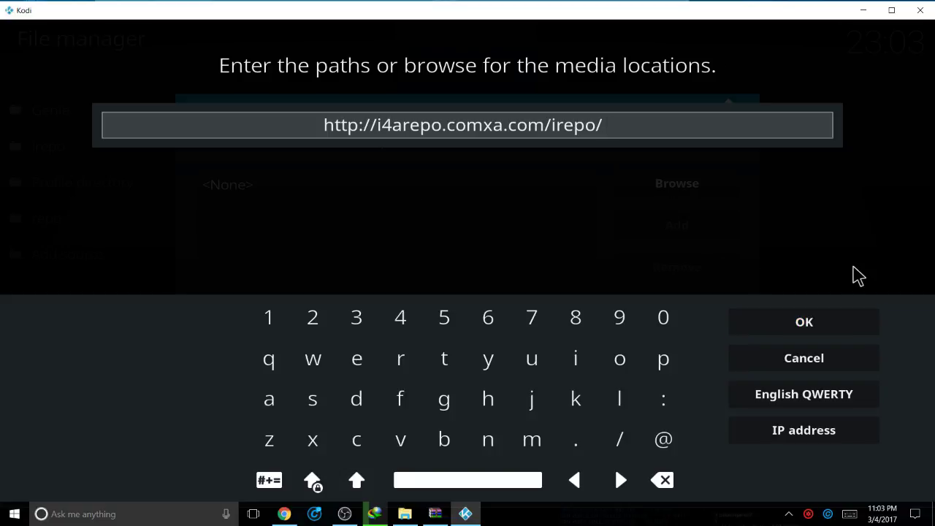
pyautogui.click(800, 324)
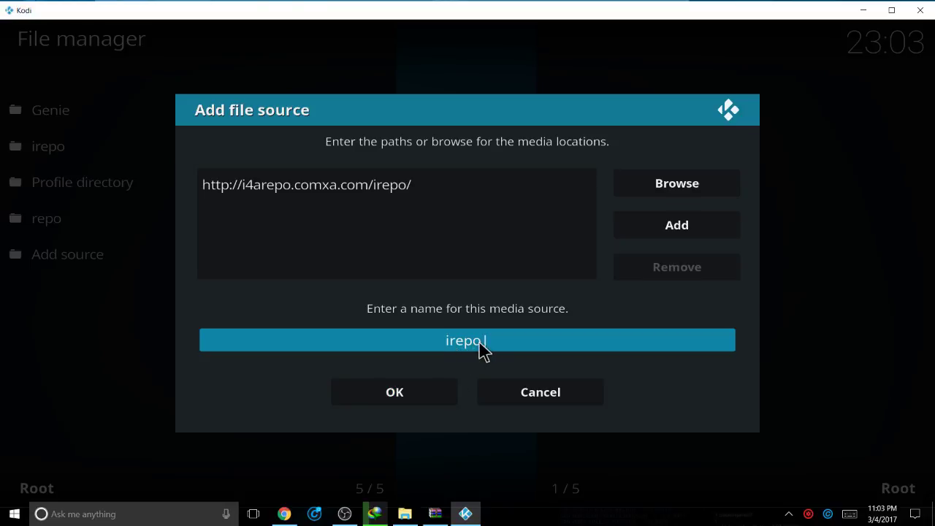
# Save the new file source and return to the home screen.
pyautogui.click(421, 402)
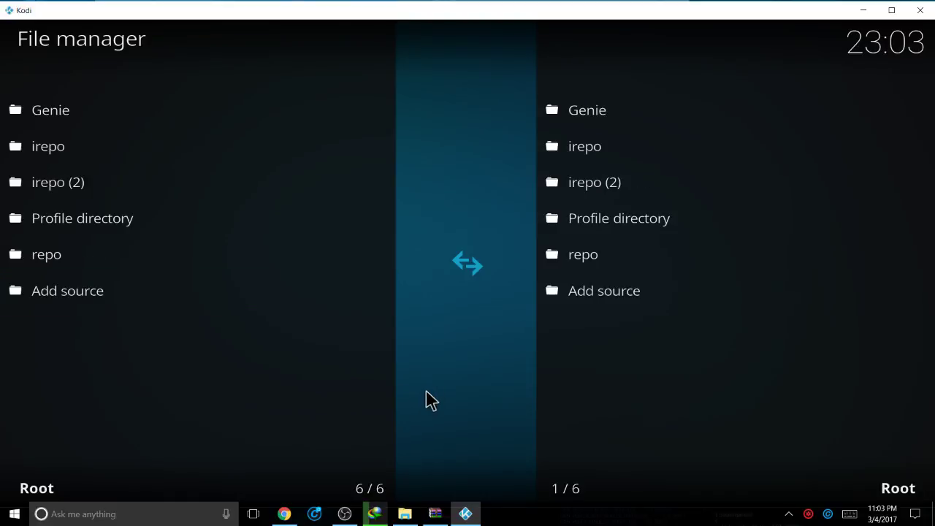
pyautogui.press('Escape')
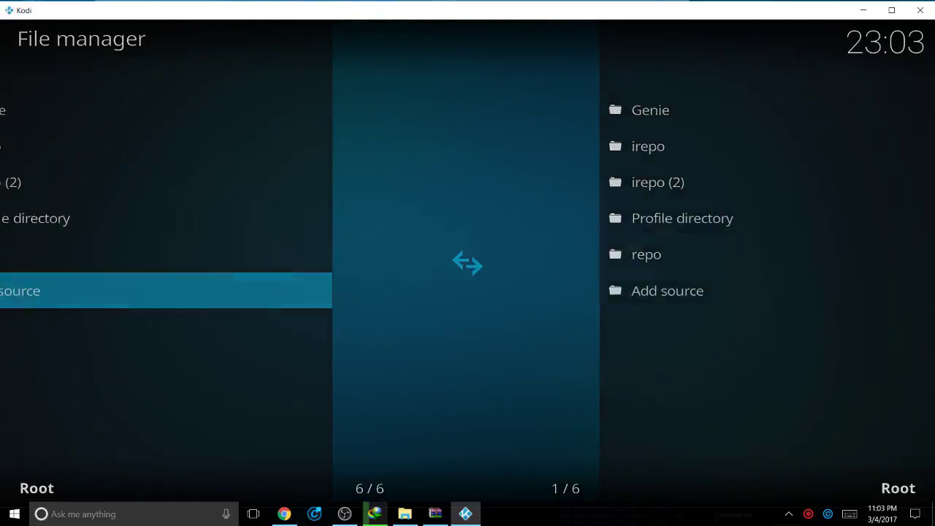
pyautogui.press('Escape')
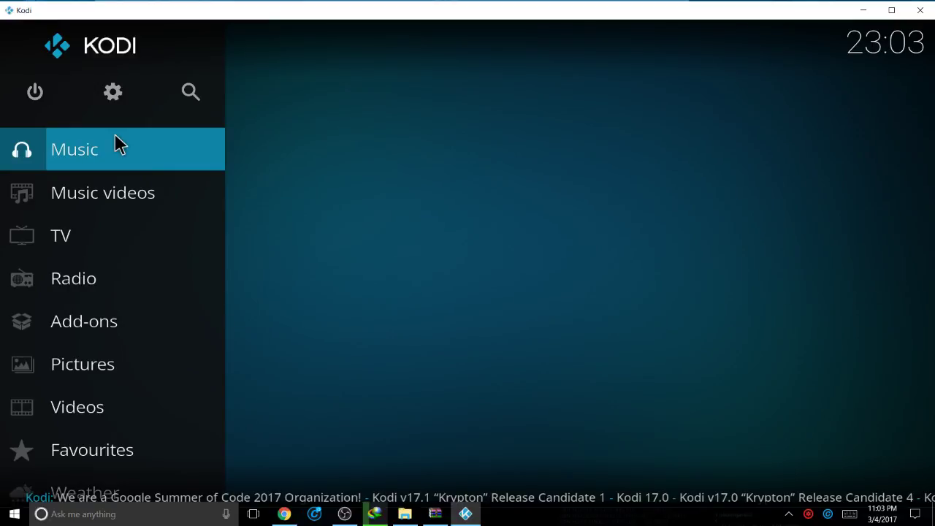
# Install repository.inside4ndroid-3.0.0.zip as a zip file from the irepo source in the add-on browser.
pyautogui.click(92, 322)
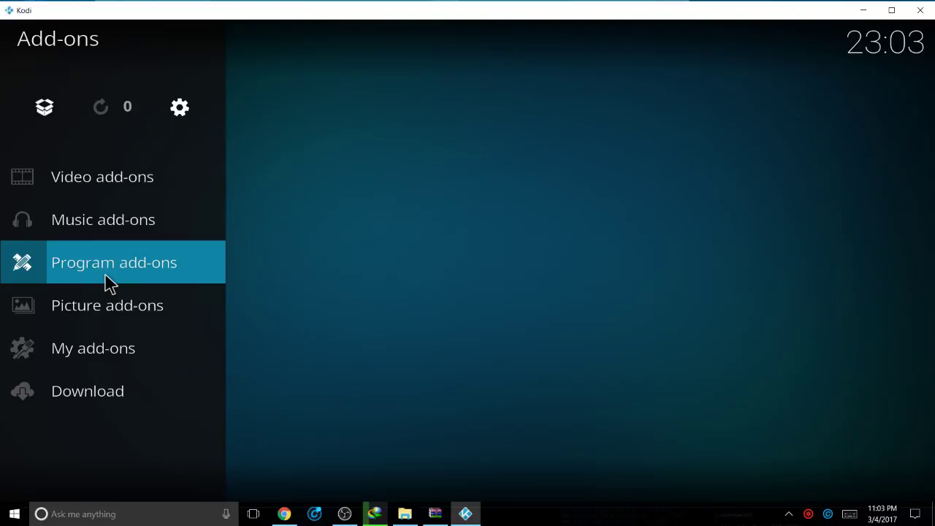
pyautogui.click(38, 111)
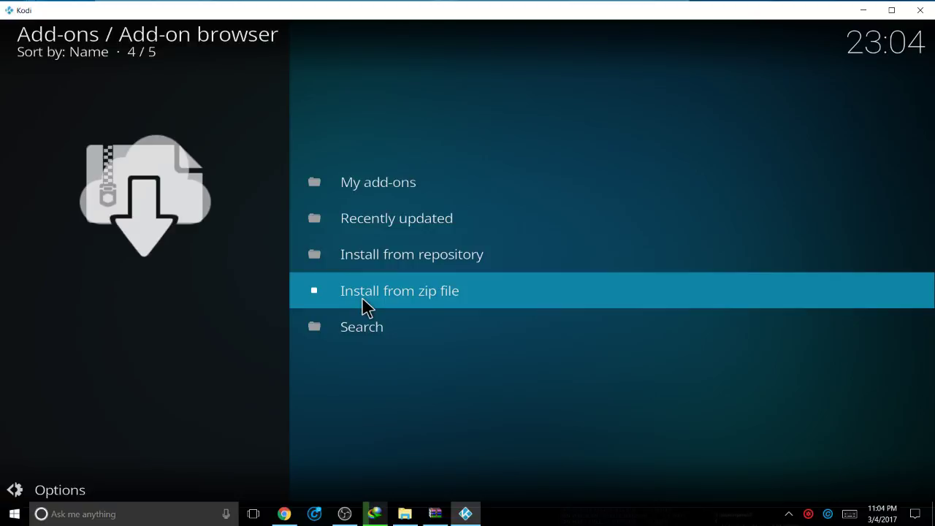
pyautogui.click(367, 293)
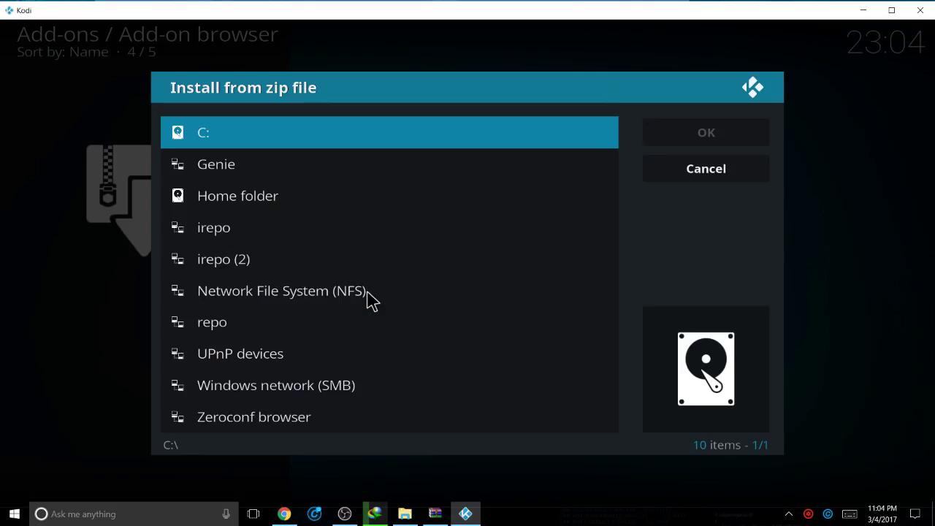
pyautogui.click(351, 237)
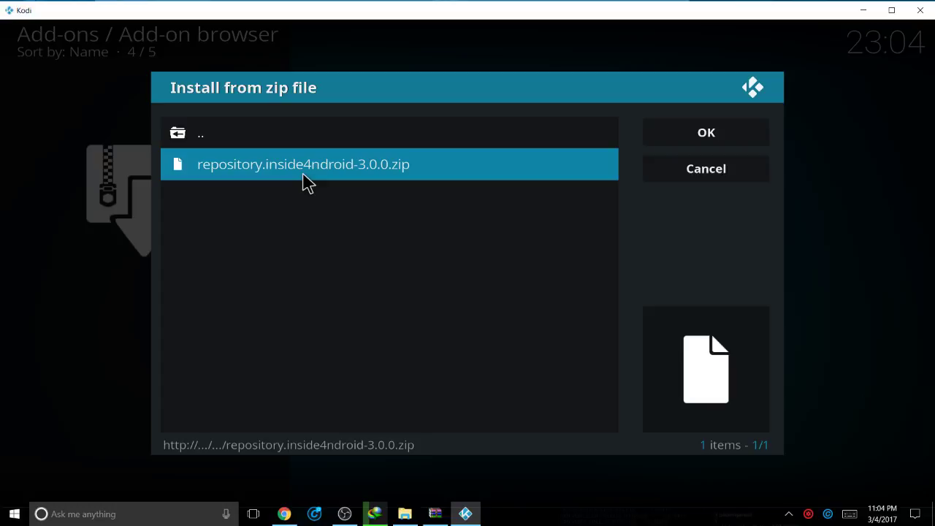
pyautogui.click(304, 173)
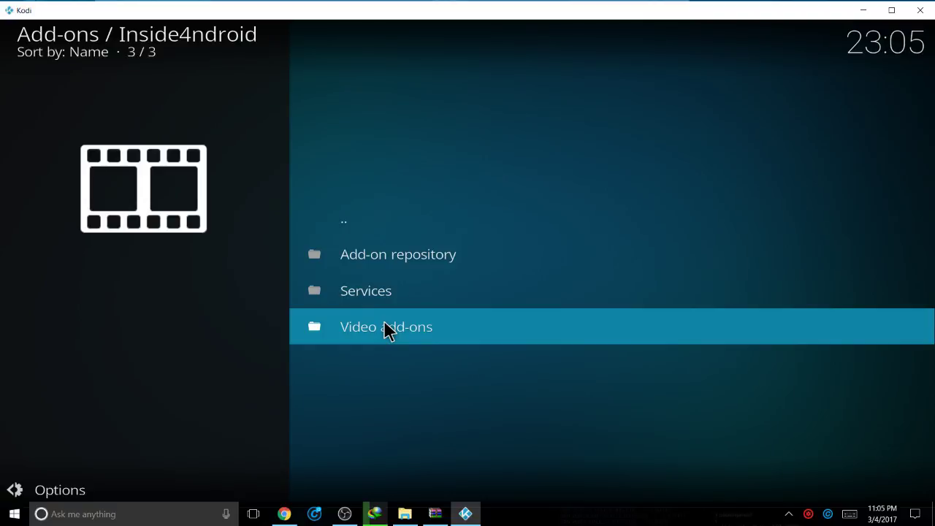
# Install the ECG MOVIES video add-on from the Inside4ndroid repository and return to the Add-ons page.
pyautogui.click(387, 328)
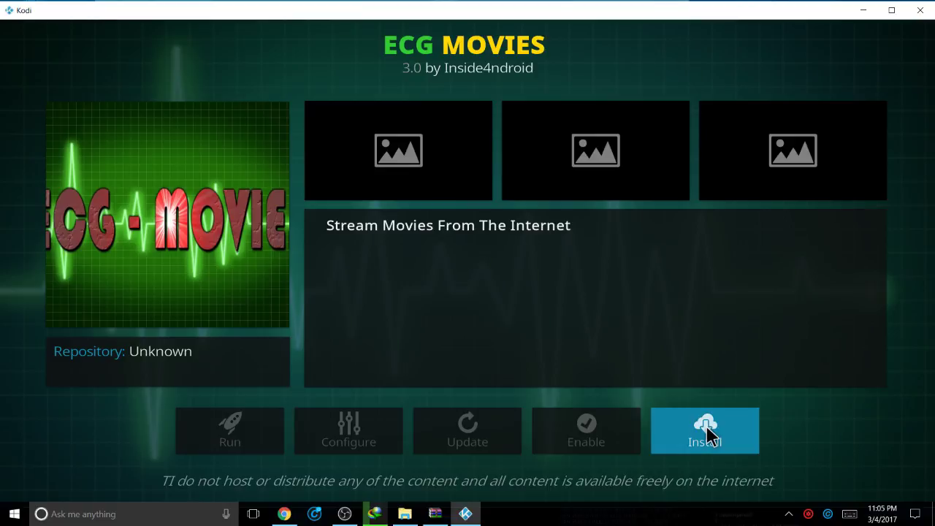
pyautogui.click(707, 436)
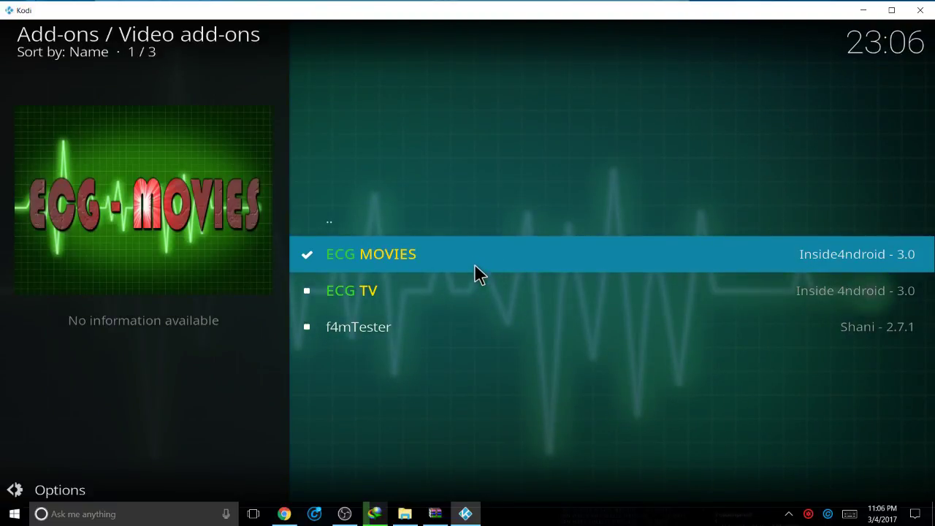
pyautogui.press('BackSpace')
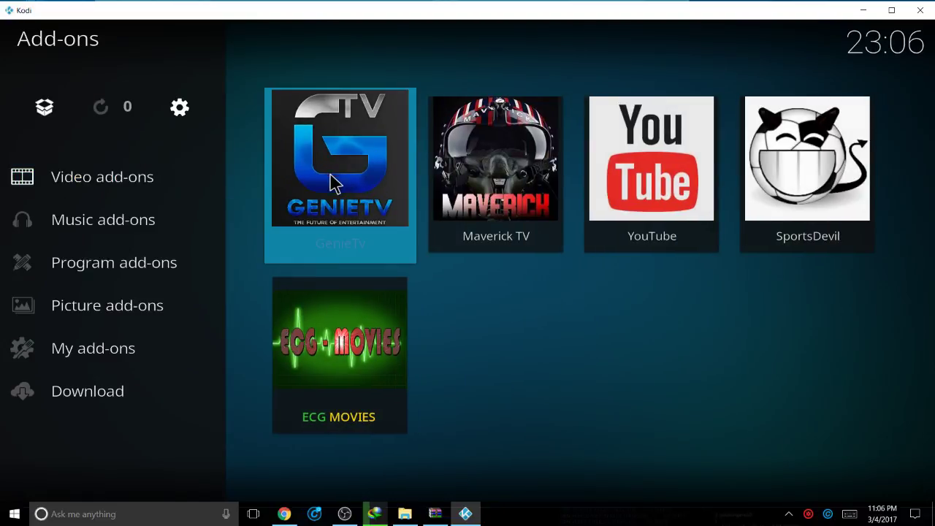
# Open the ECG MOVIES add-on and start the movie Baadshah from the B titles of its A To Z Library.
pyautogui.click(337, 338)
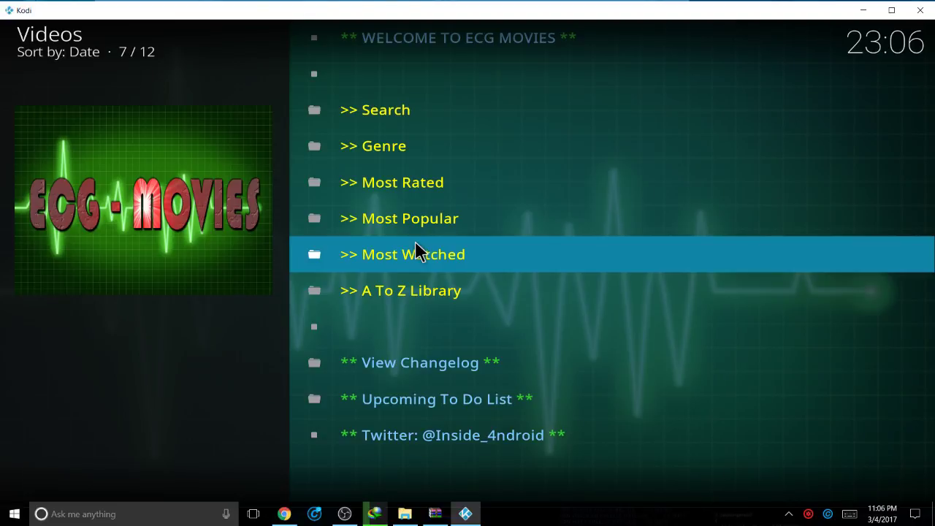
pyautogui.click(418, 252)
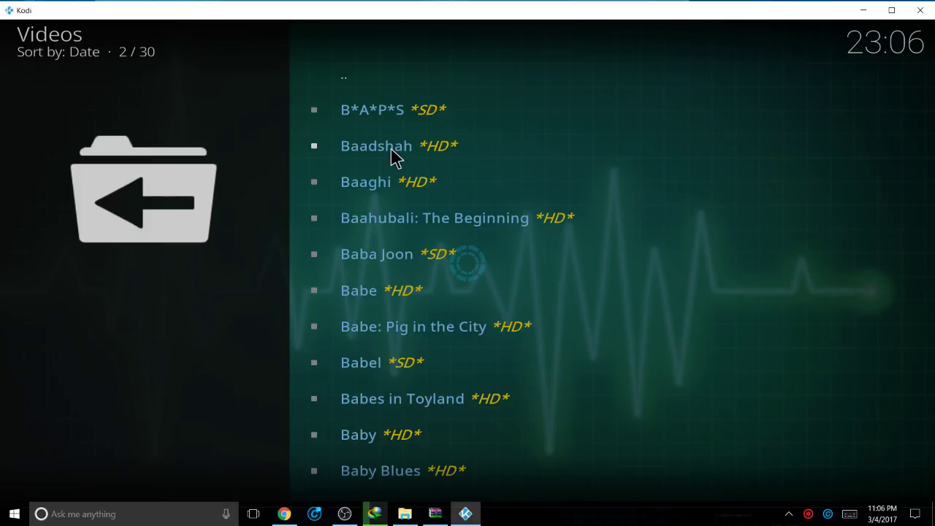
pyautogui.click(380, 153)
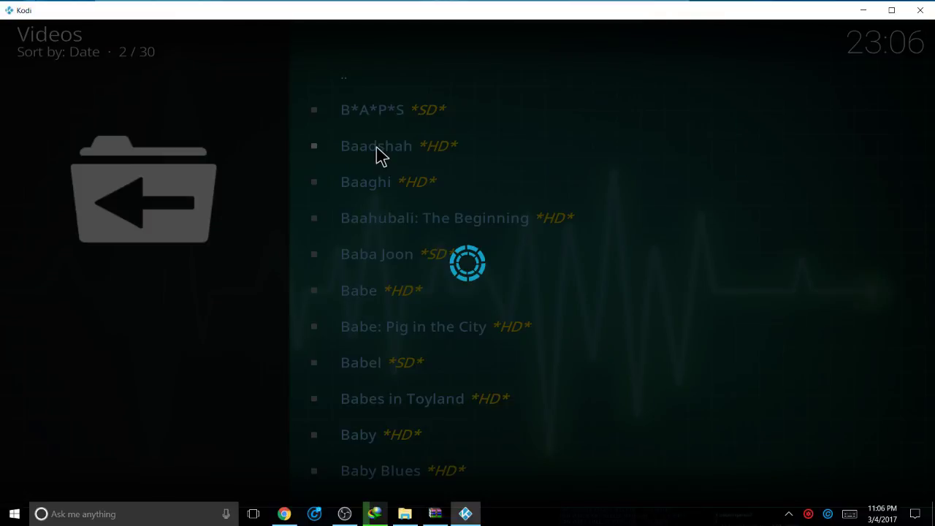